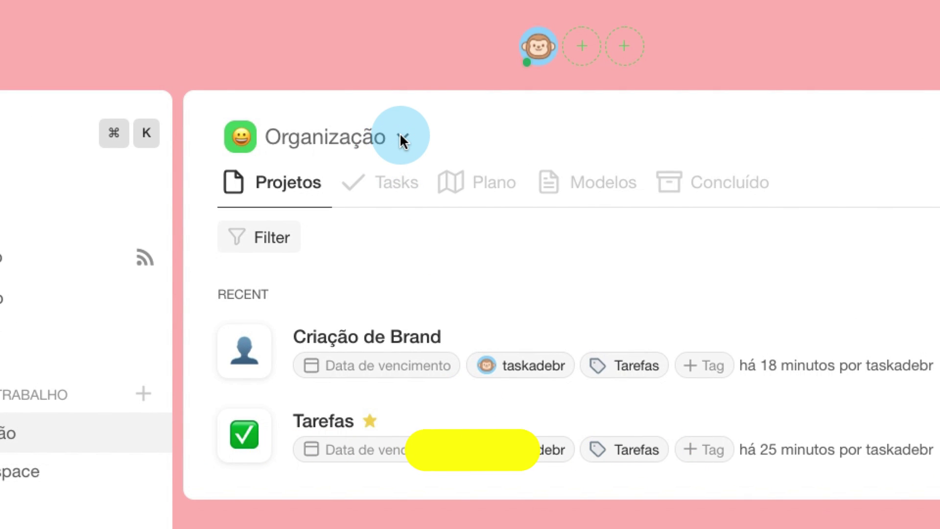
Step: Recolour the Organização workspace from green to red and save the change with Atualizar
click(403, 138)
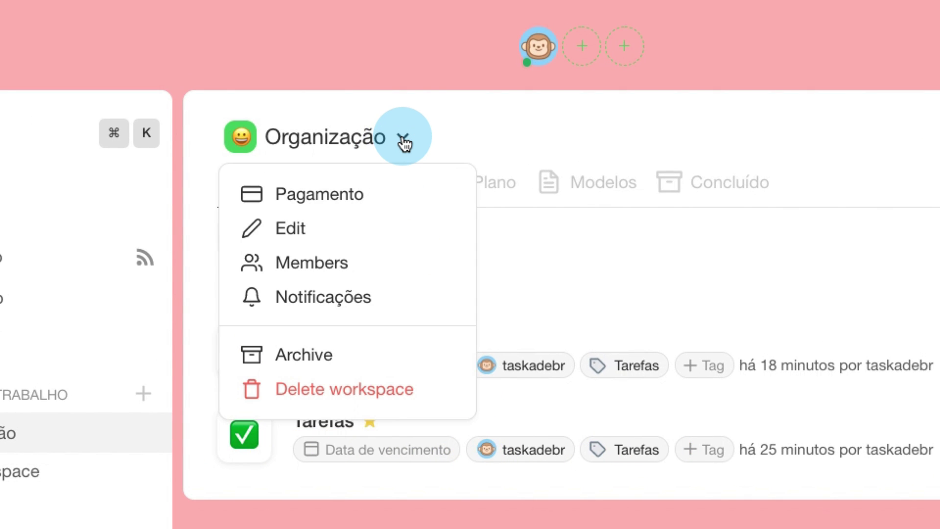
click(307, 232)
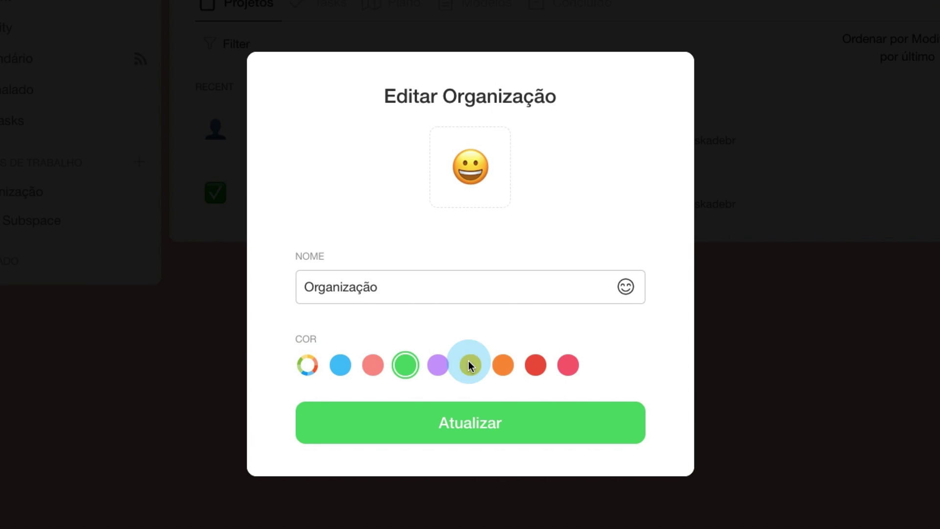
click(539, 366)
click(512, 422)
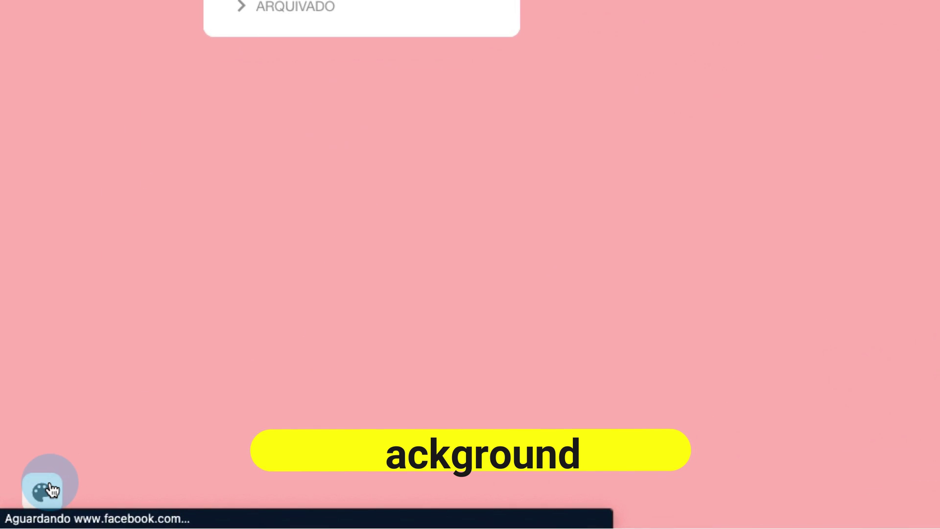
Step: Set the sky-and-glass-building photo as the background, then turn dark mode on
click(52, 490)
scroll(625, 279, down, 10)
click(620, 330)
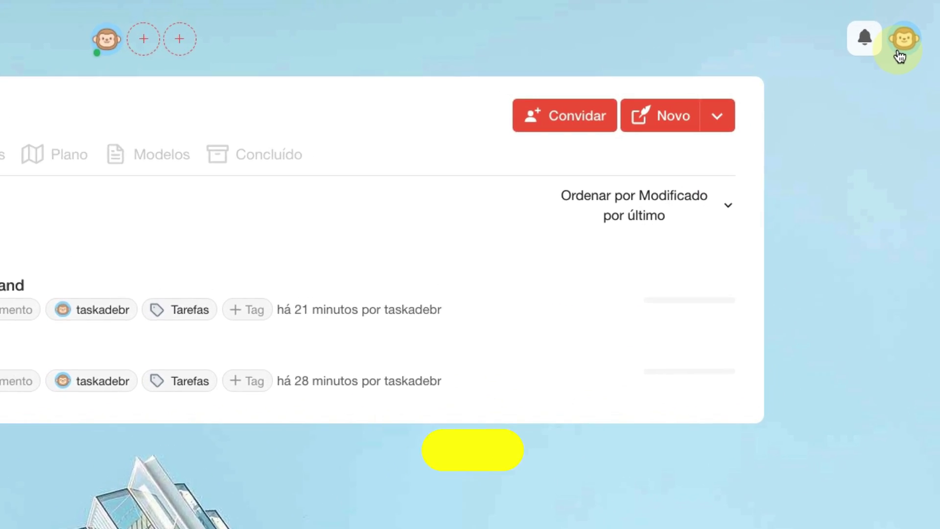
click(919, 24)
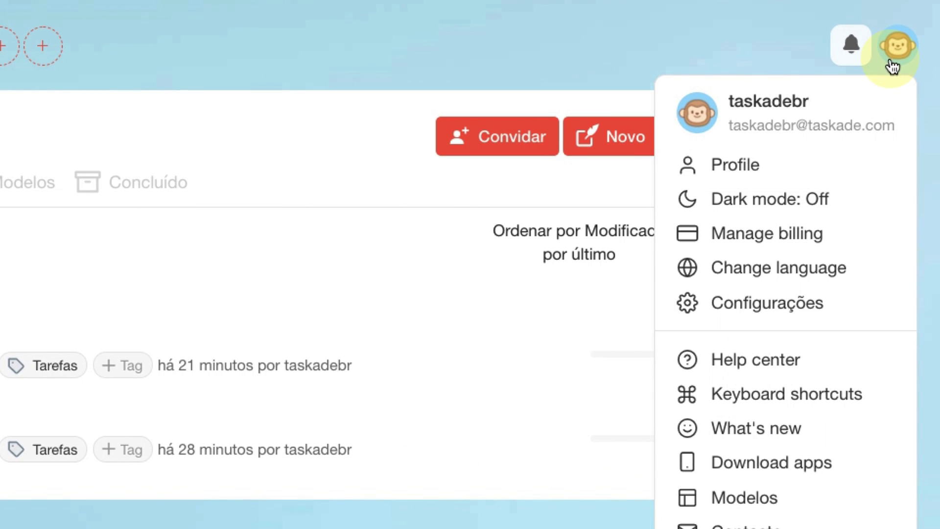
click(805, 201)
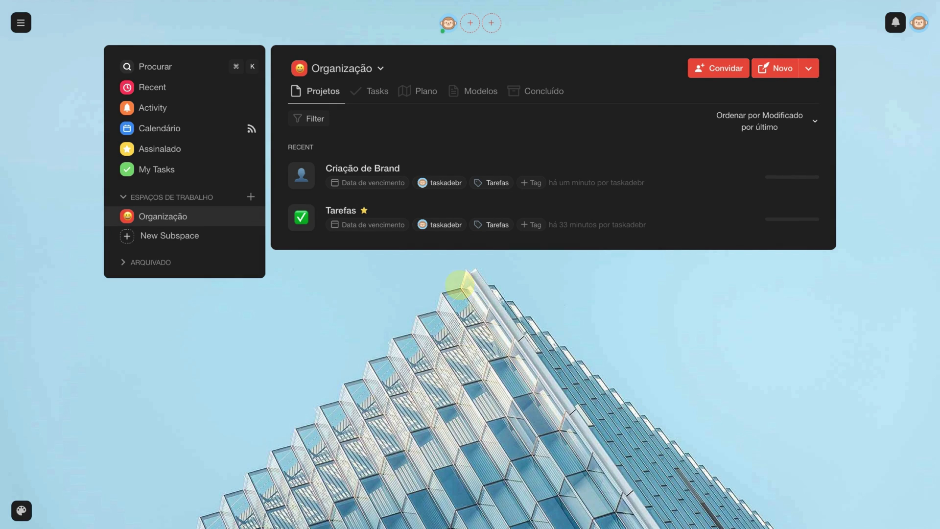
Step: Open Criação de Brand and expand Tipografia, Criação do Logo and Criação de Ilustrações
click(376, 169)
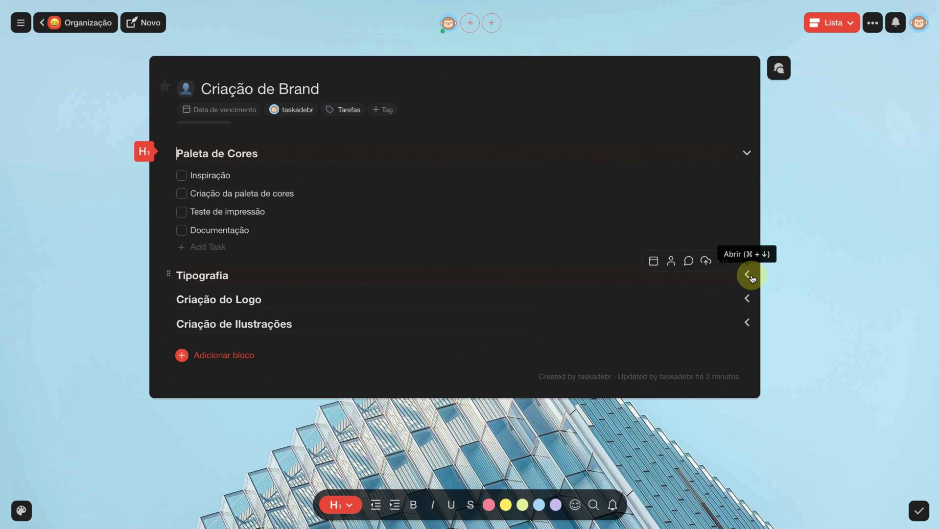
click(752, 276)
scroll(738, 343, down, 2)
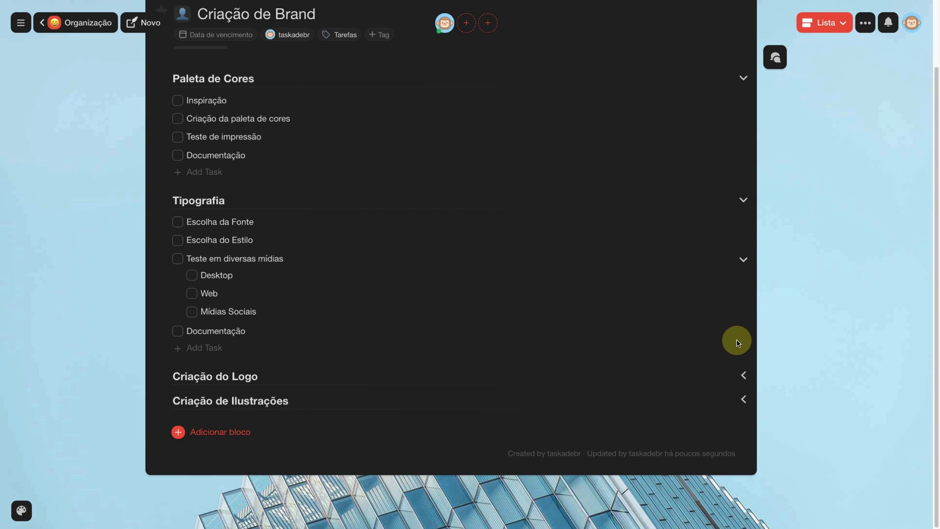
click(741, 375)
scroll(742, 387, down, 2)
click(737, 399)
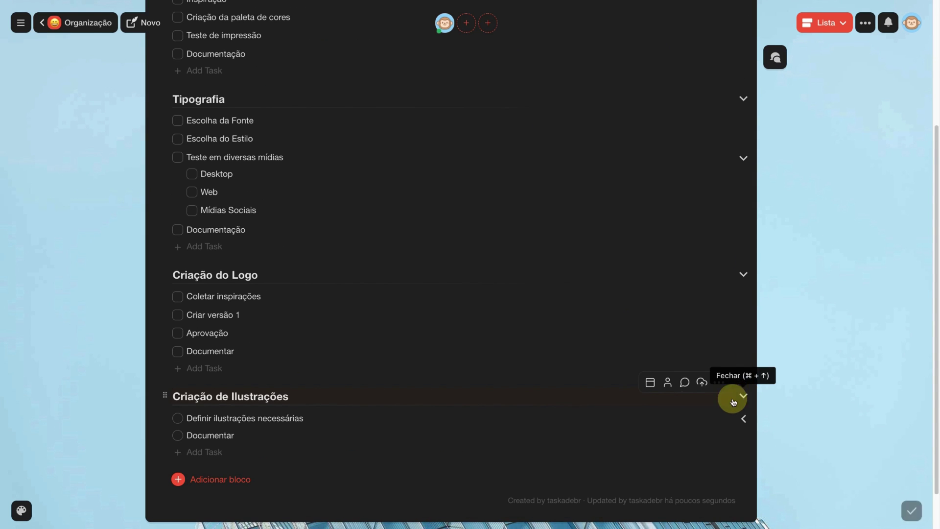
scroll(810, 376, up, 4)
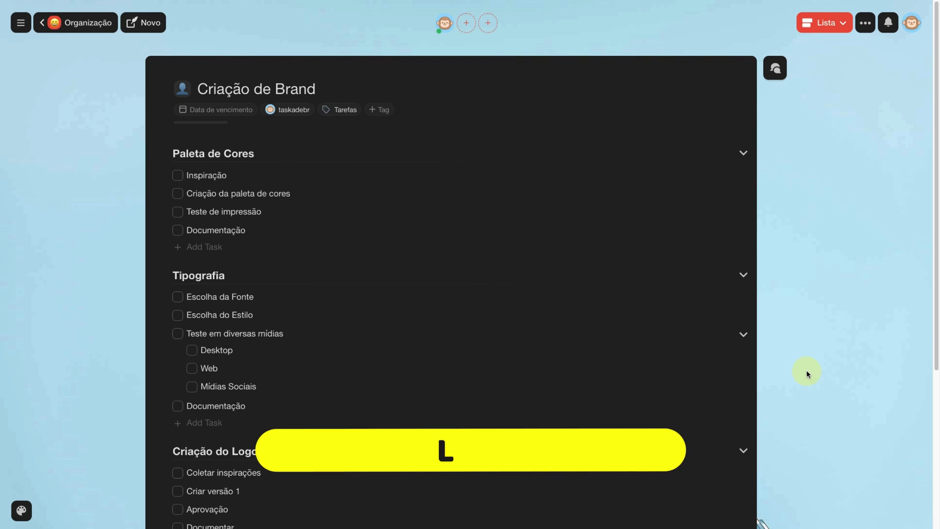
scroll(762, 410, down, 5)
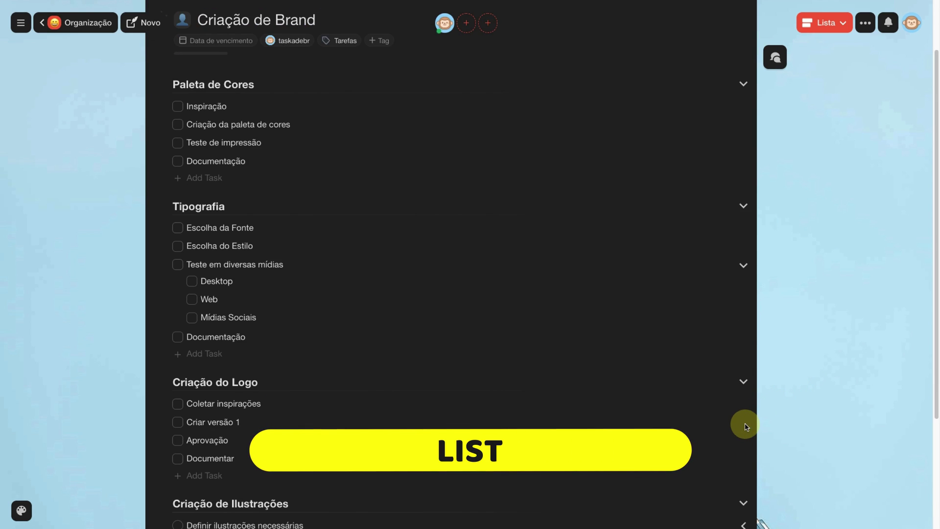
scroll(740, 432, up, 5)
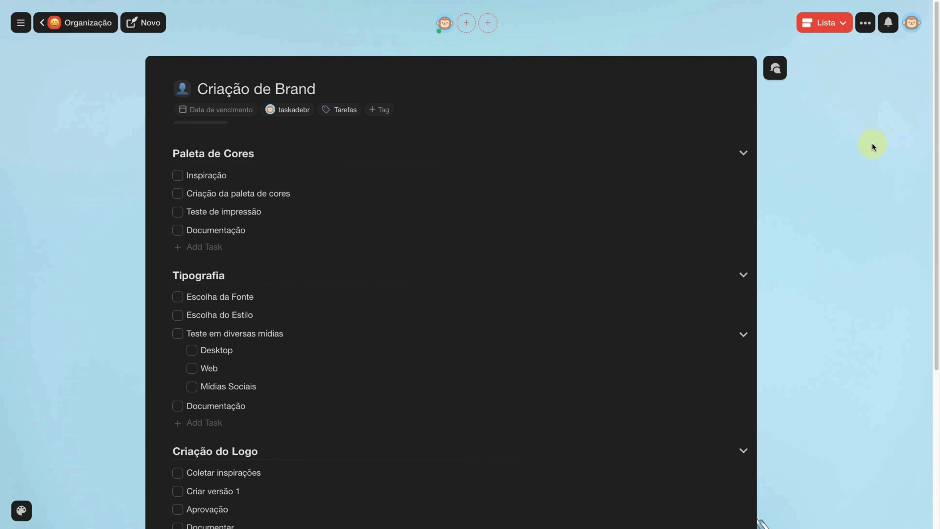
Step: Switch the Criação de Brand project to the Tabuleiro board view
click(826, 25)
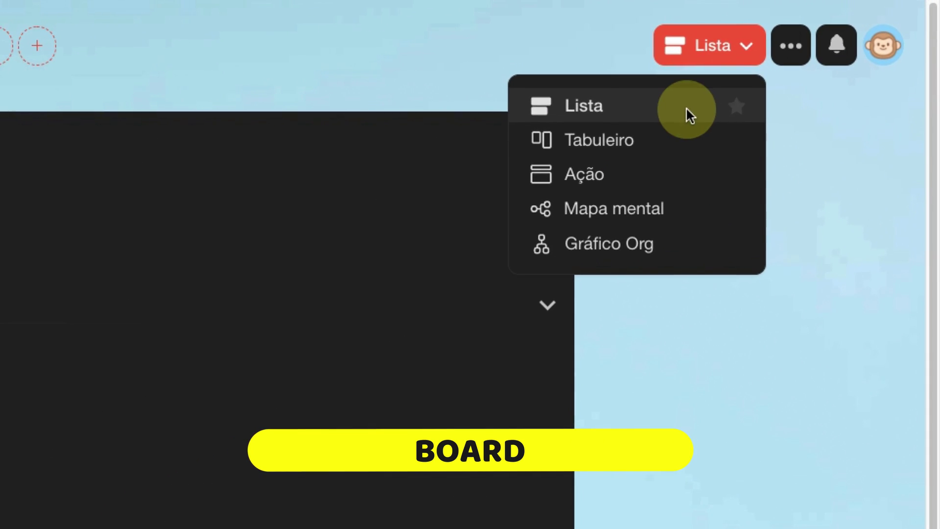
click(674, 149)
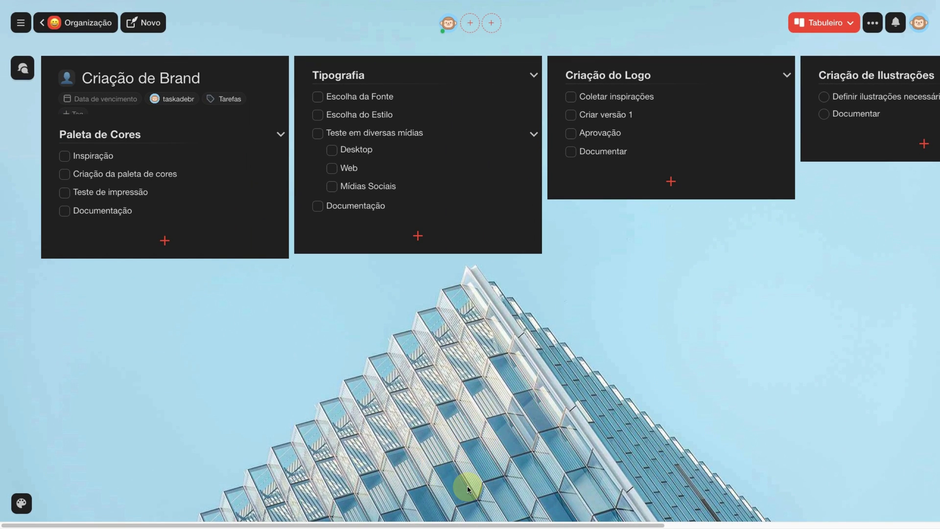
drag(455, 521, 531, 524)
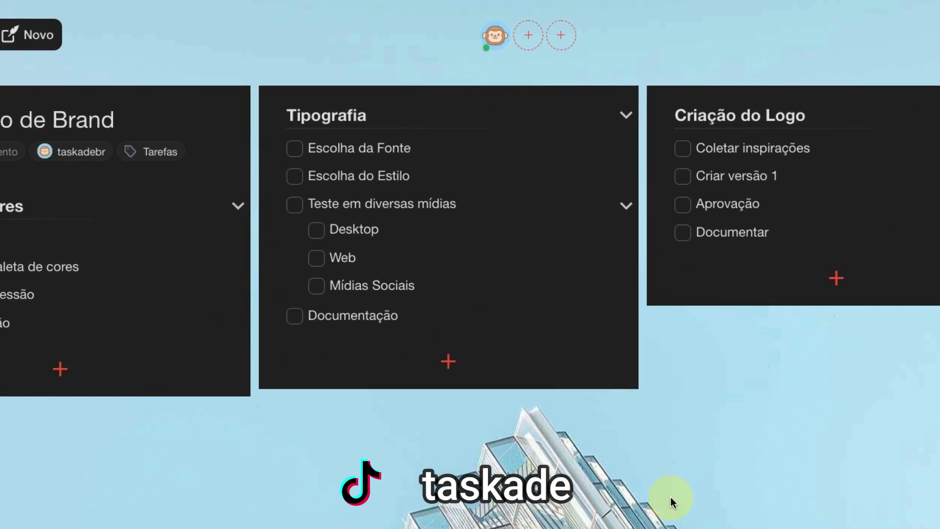
Step: Collapse and re-expand the Tipografia column and the Teste em diversas mídias subtasks
click(658, 129)
click(658, 130)
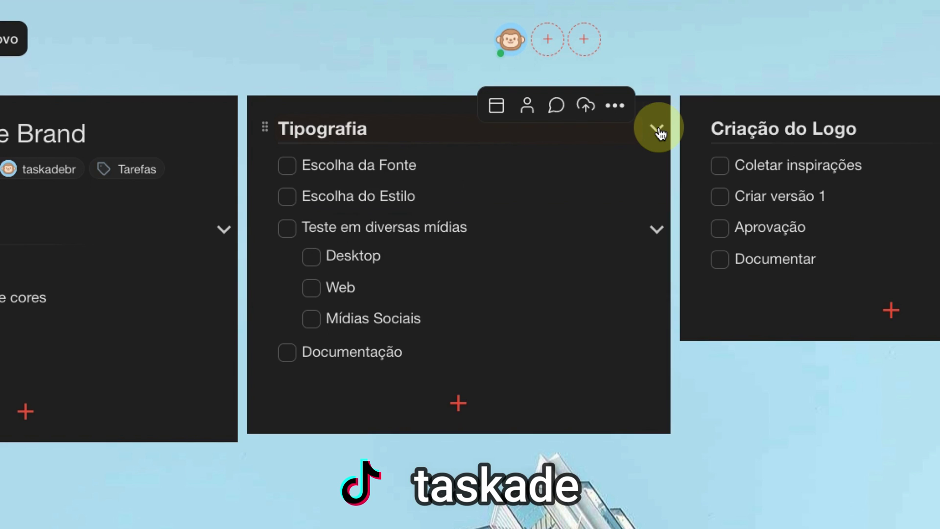
click(658, 231)
click(658, 230)
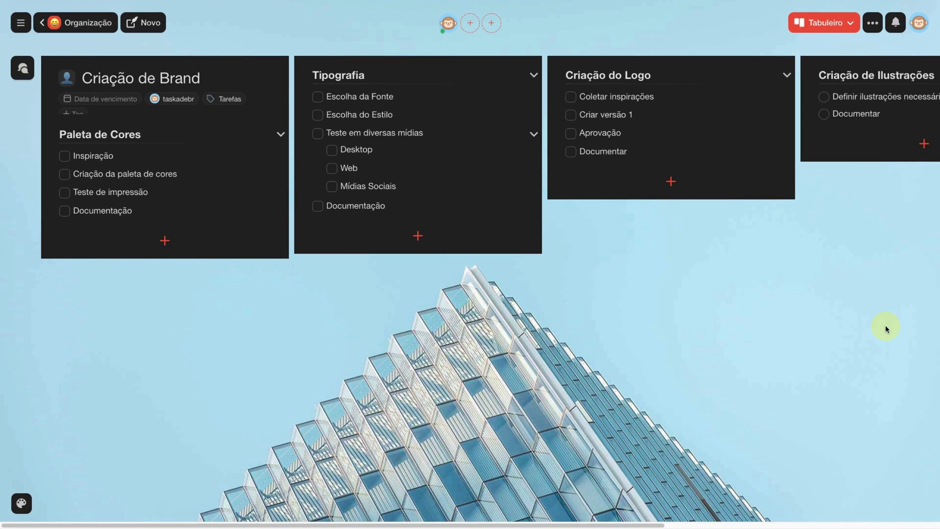
Step: Switch to the Ação table view, then collapse and re-expand the Paleta de Cores section
click(824, 22)
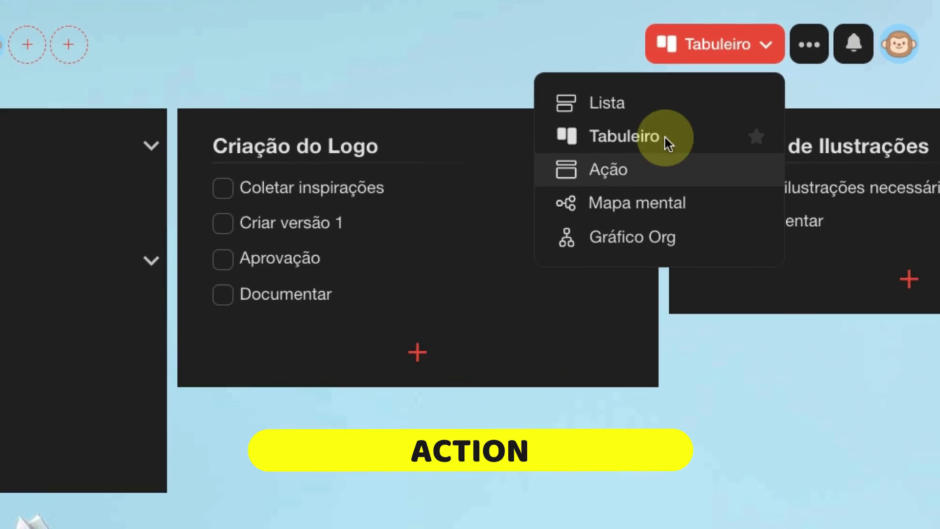
click(642, 178)
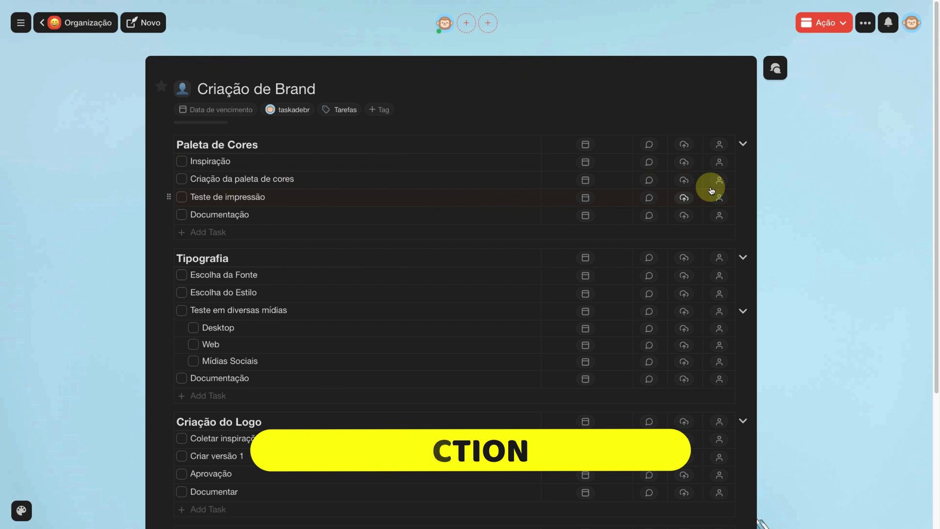
scroll(563, 196, down, 1)
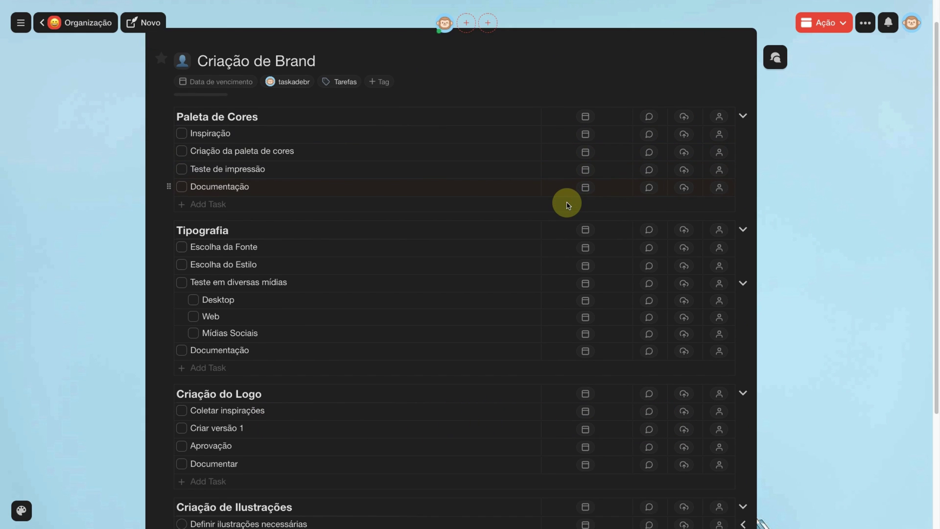
scroll(567, 206, up, 1)
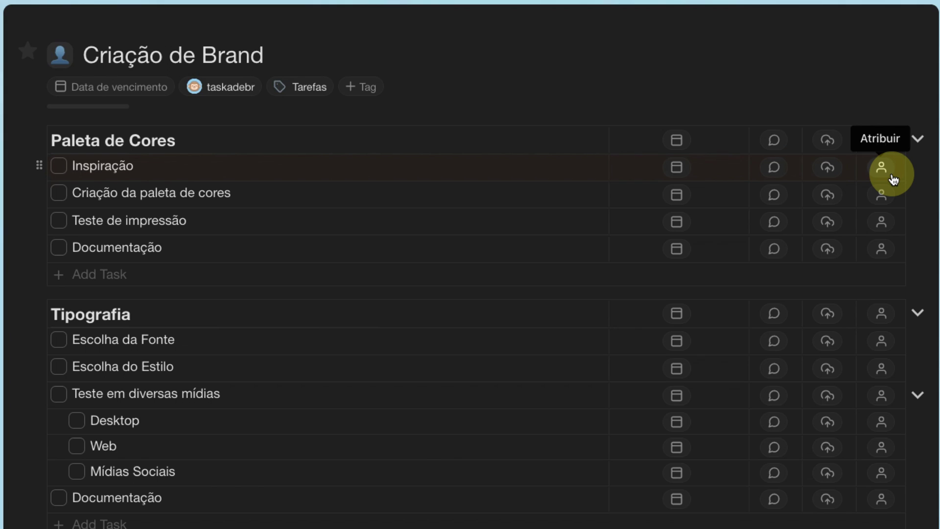
click(918, 139)
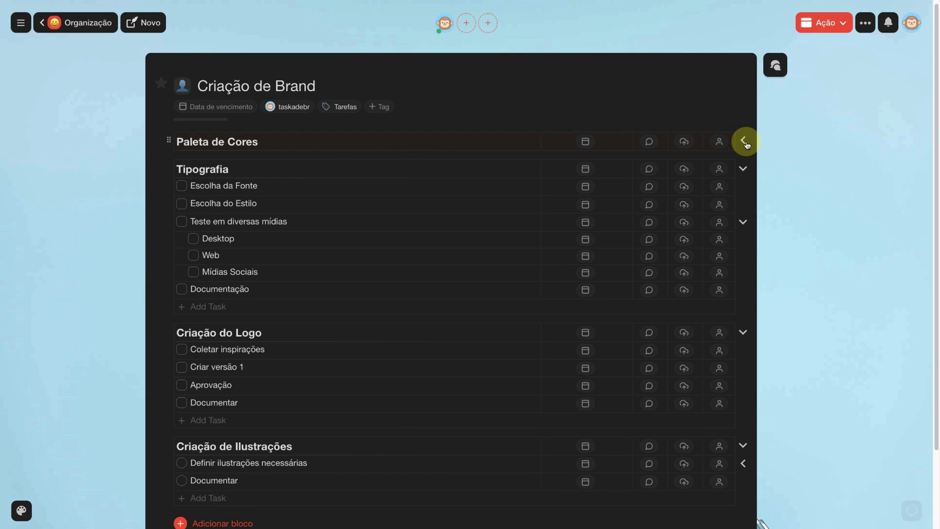
click(744, 142)
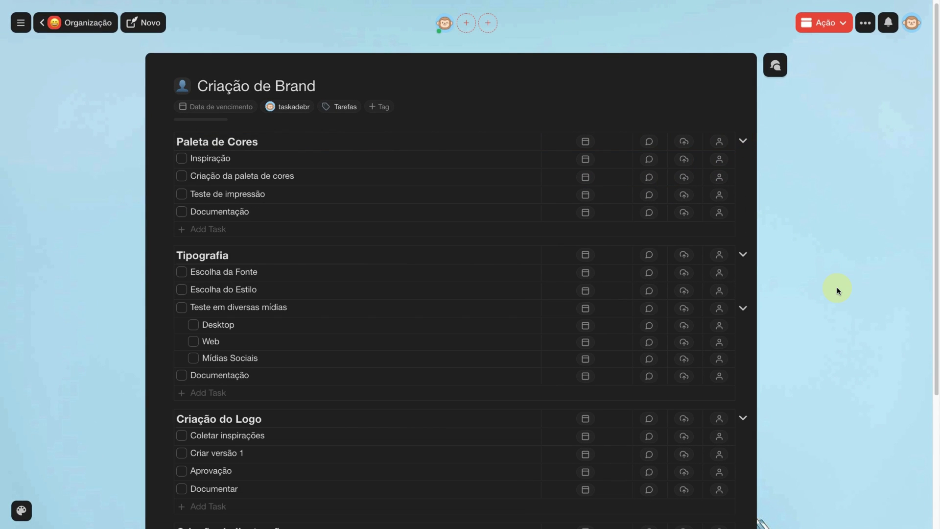
Step: Switch the project to the Mapa mental view
click(824, 23)
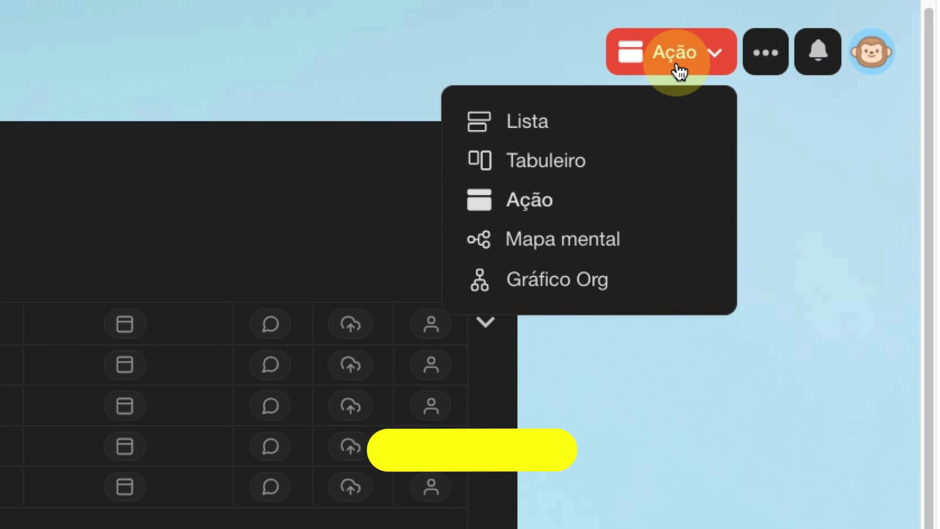
click(624, 238)
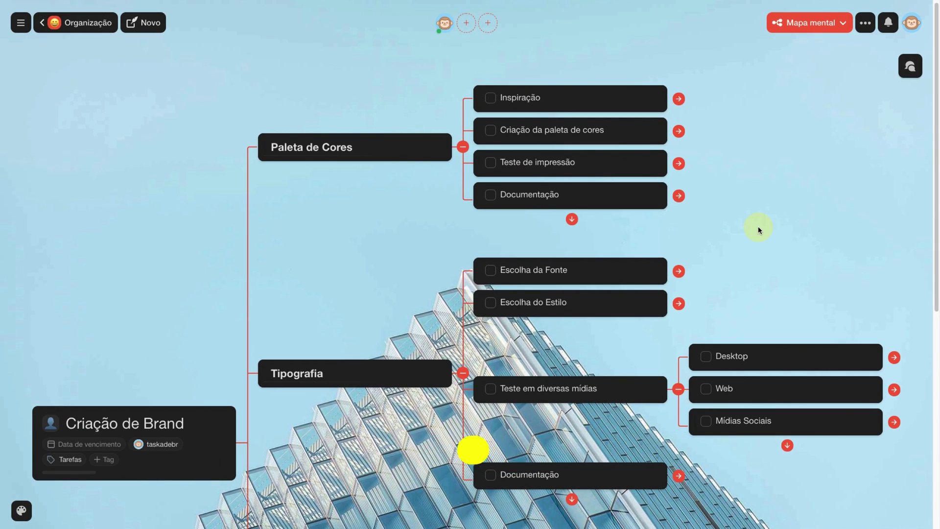
scroll(757, 226, down, 1)
scroll(757, 226, down, 7)
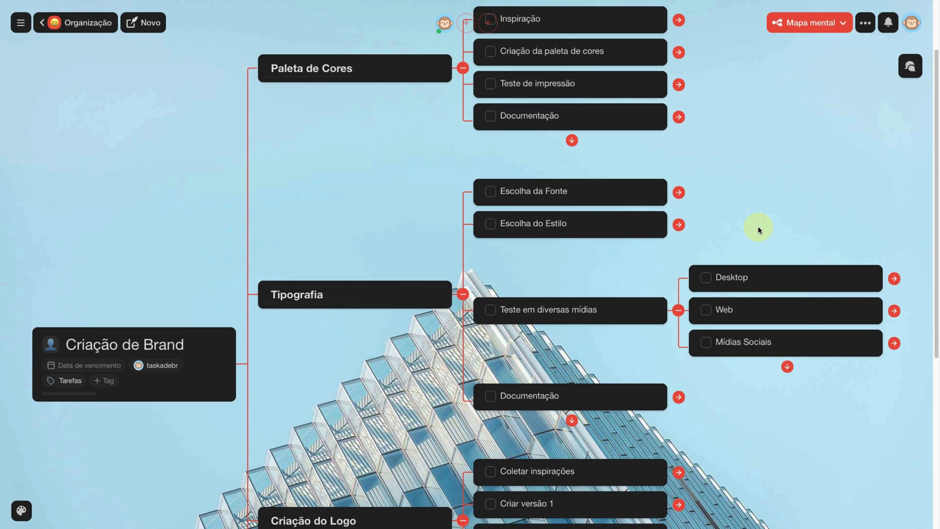
scroll(758, 226, up, 7)
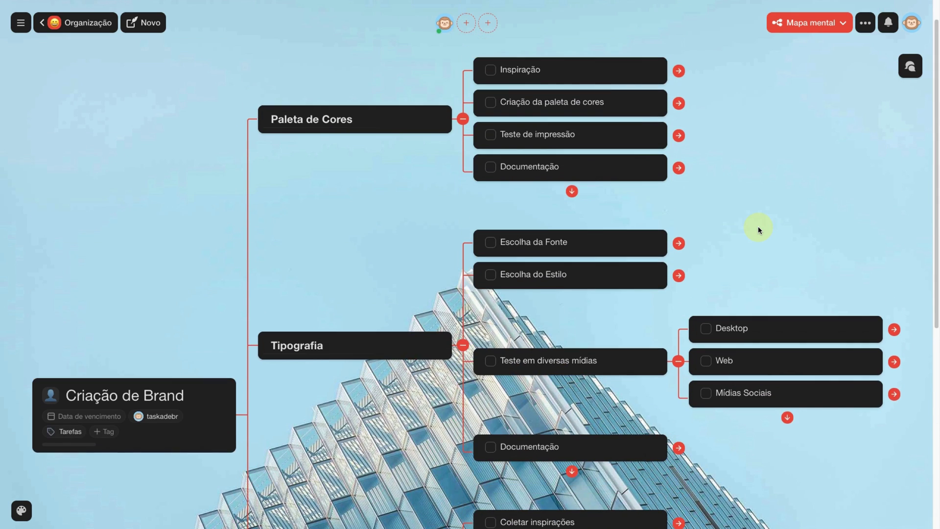
scroll(758, 227, down, 7)
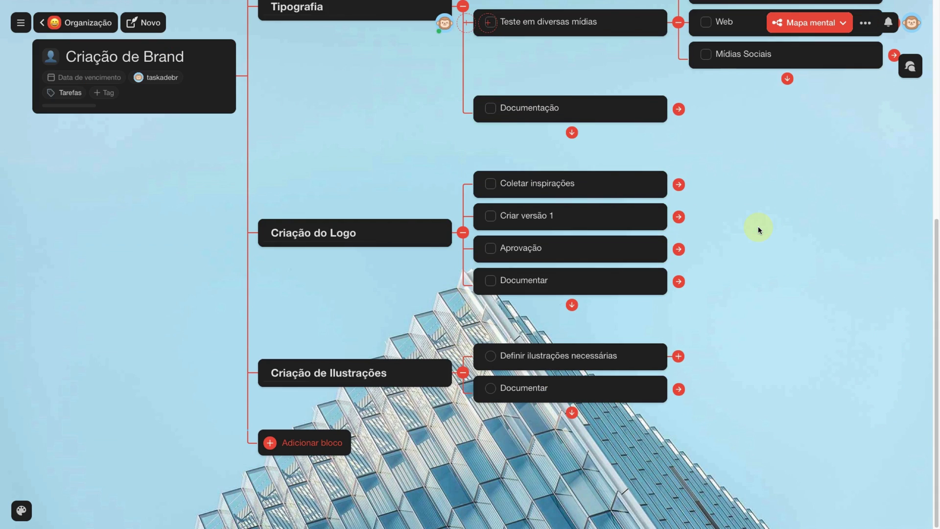
Step: Collapse all four branches, then expand Criação de Ilustrações through Definir ilustrações necessárias
click(462, 372)
click(462, 307)
click(463, 216)
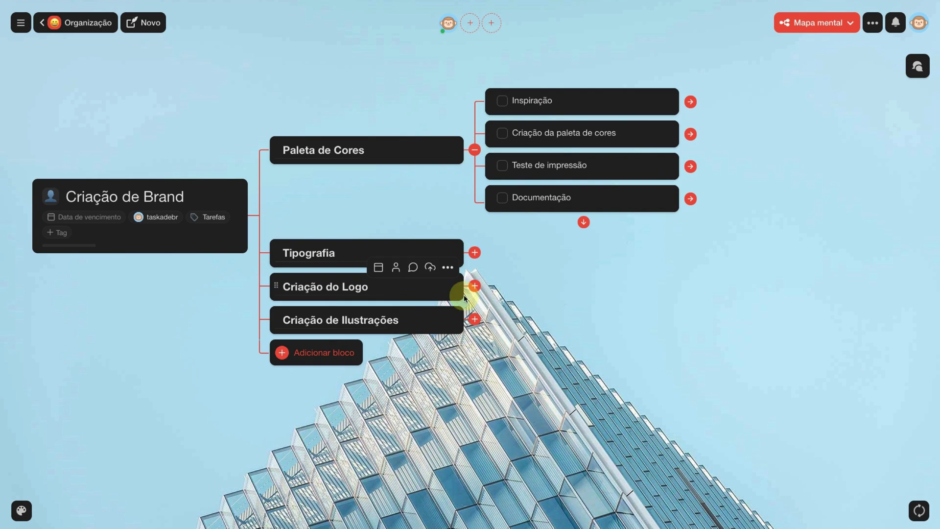
click(475, 149)
click(474, 180)
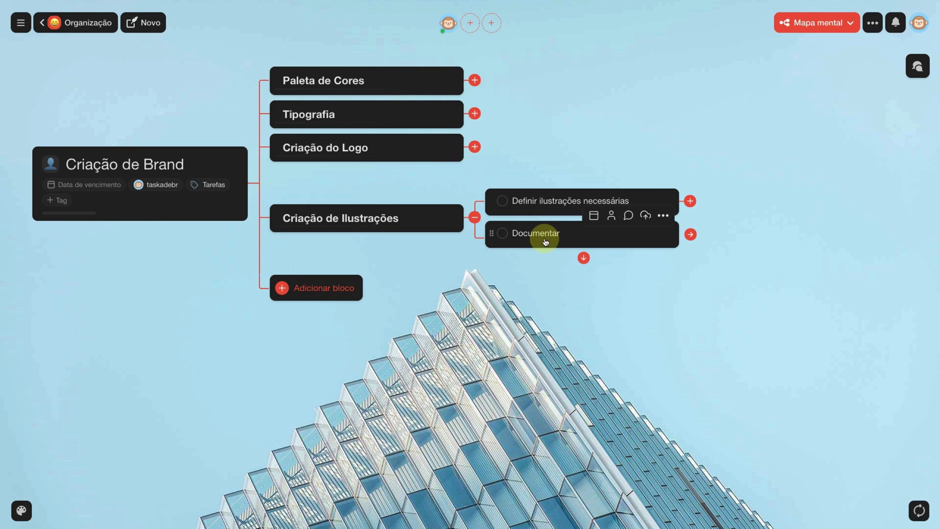
click(689, 202)
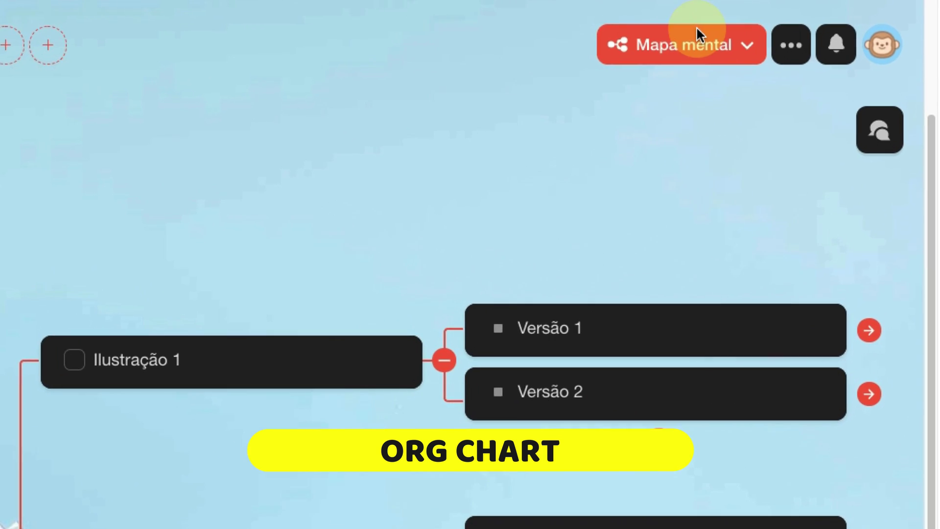
Step: Switch to the Gráfico Org view and expand the Criação do Logo and Criação de Ilustrações branches
click(807, 28)
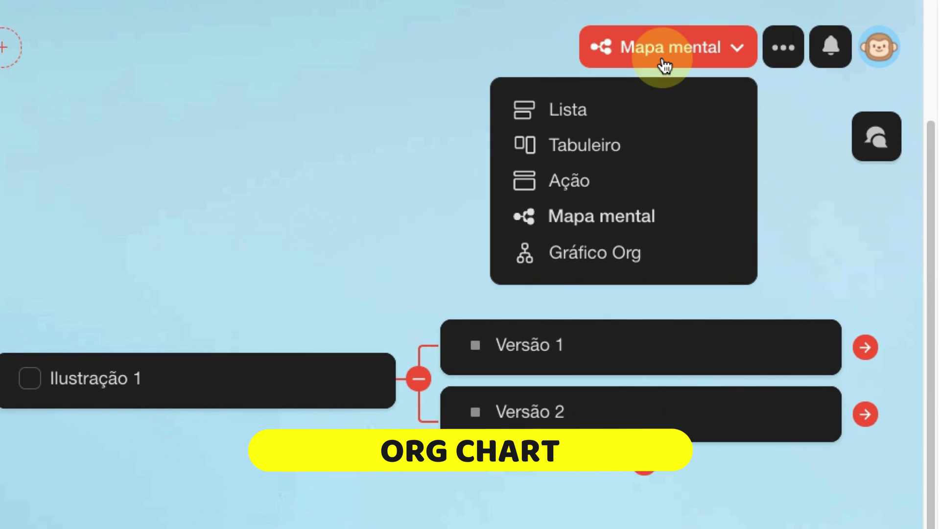
click(606, 263)
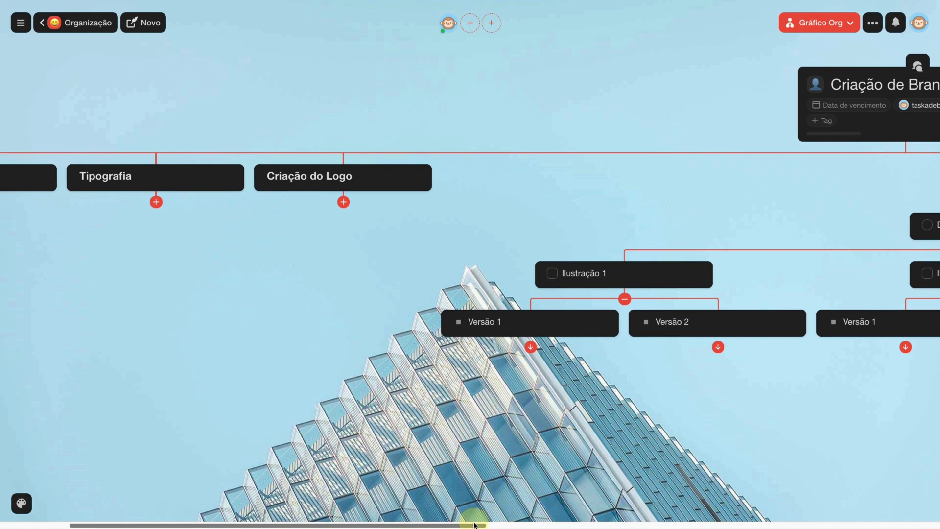
drag(474, 524, 726, 525)
key(super+Up)
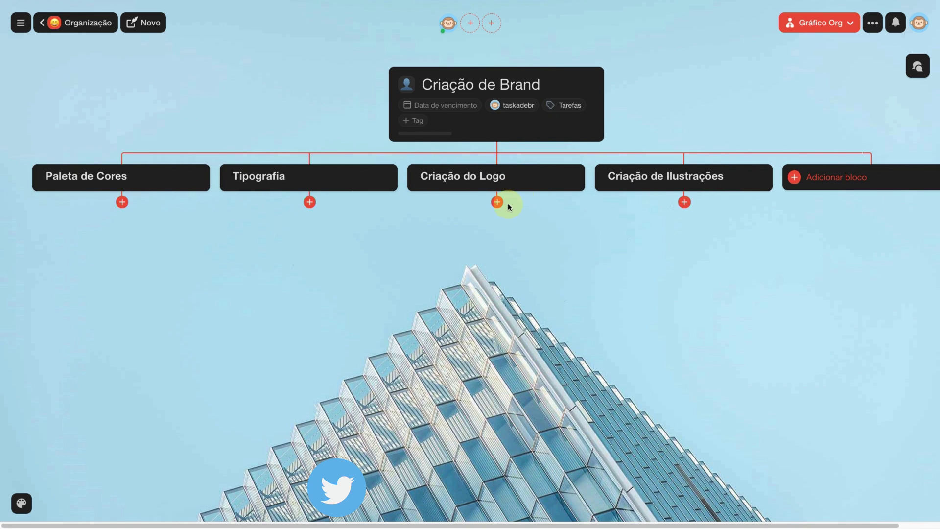
click(497, 202)
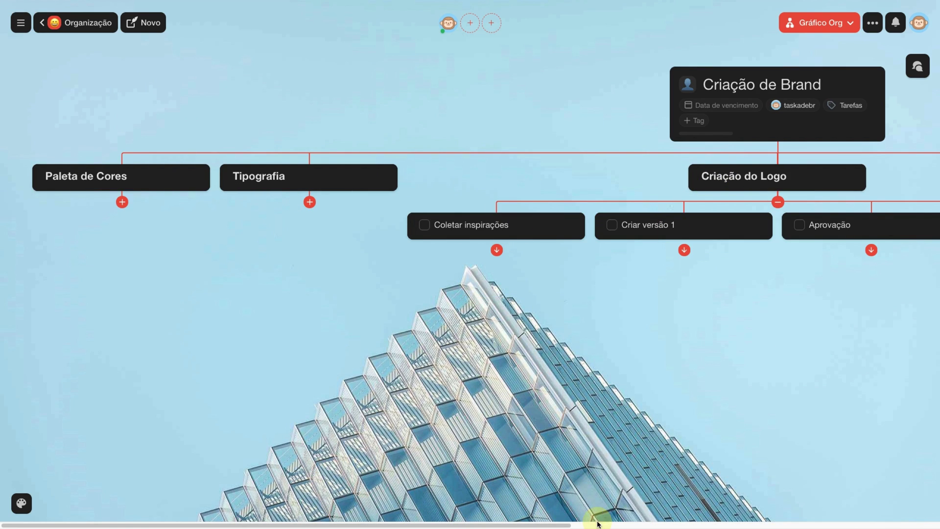
drag(559, 524, 760, 523)
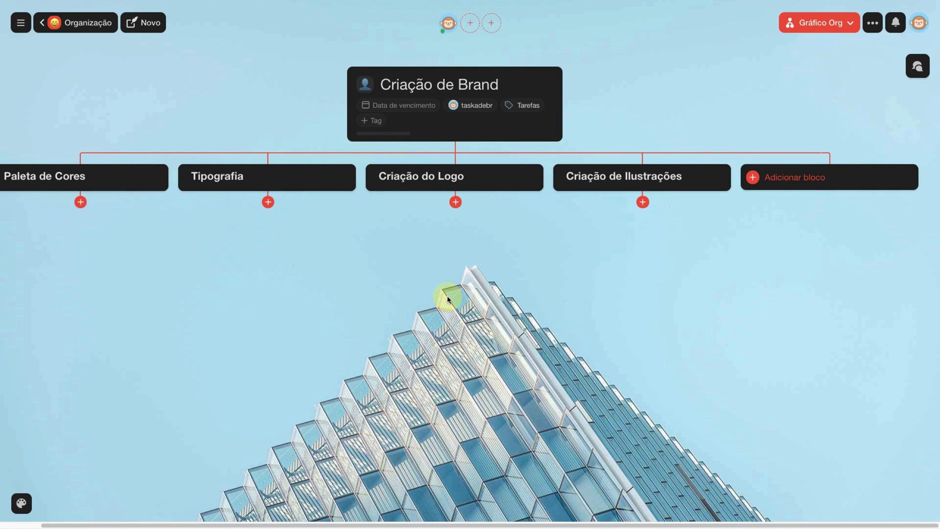
click(642, 202)
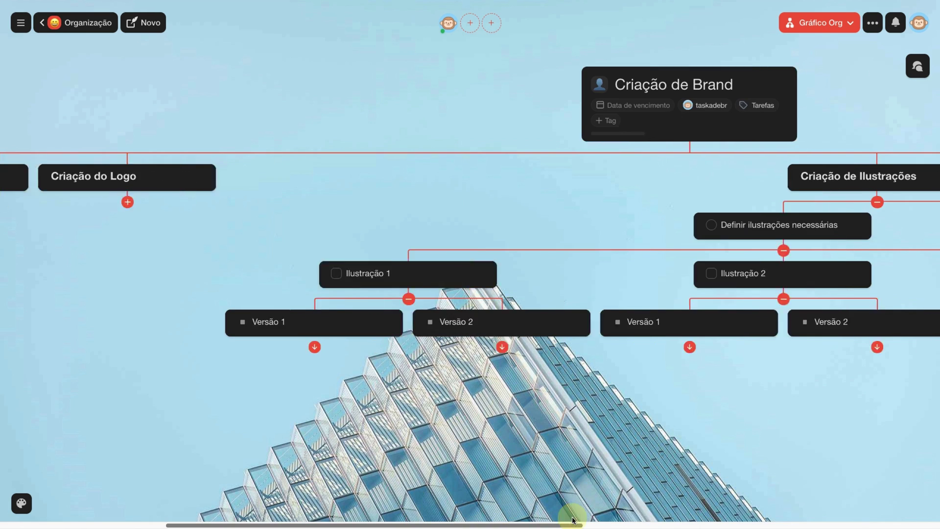
Step: Add a 'Versão Alpha' child node under Ilustração 1, ahead of Versão 1
click(245, 273)
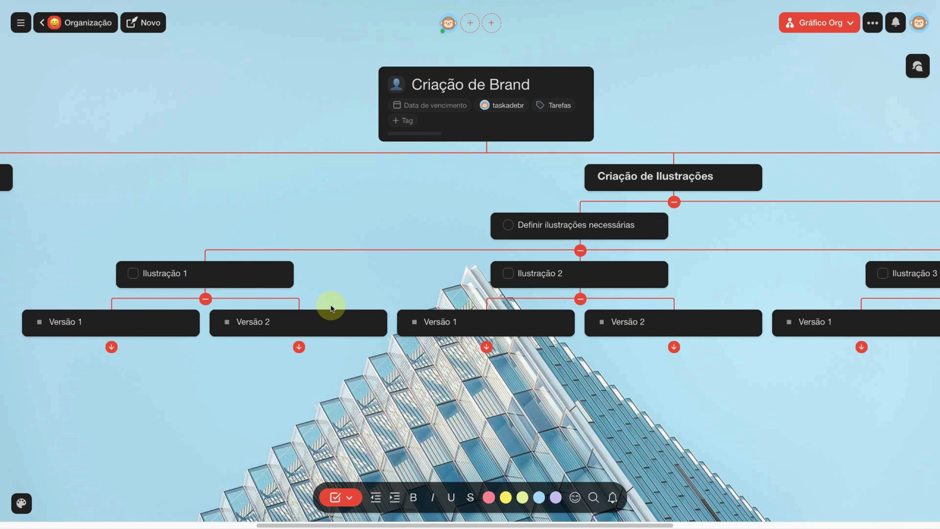
key(Return)
text(Versão A)
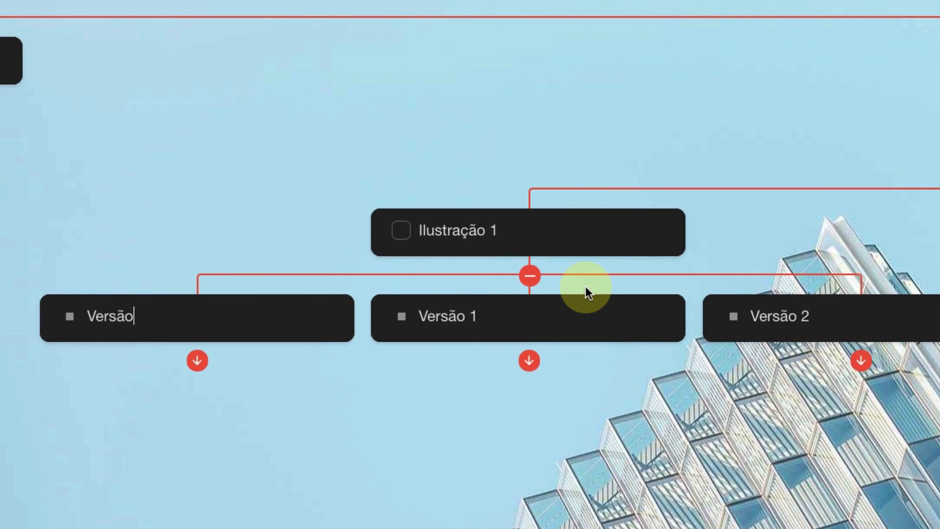
text(lpha)
click(835, 480)
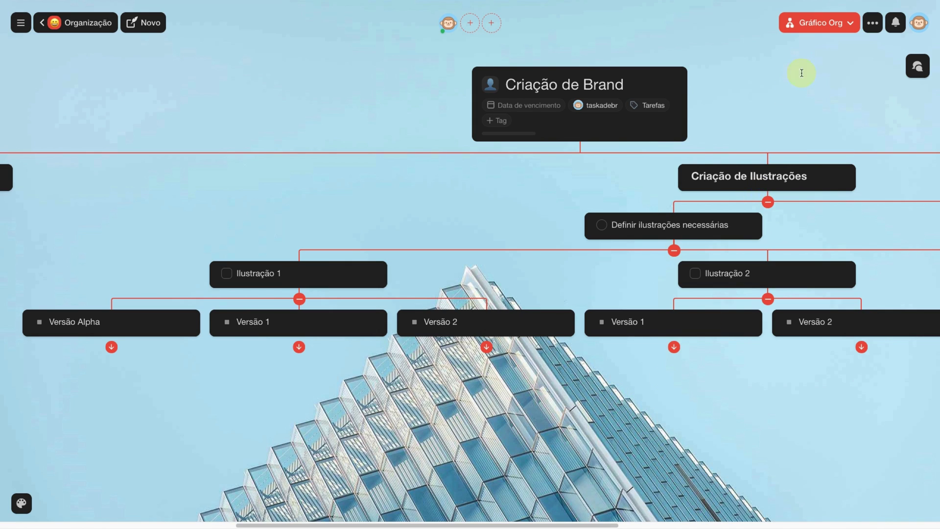
Step: Return to the Lista view and give the Versão Alpha item a yellow highlight
click(820, 22)
click(816, 51)
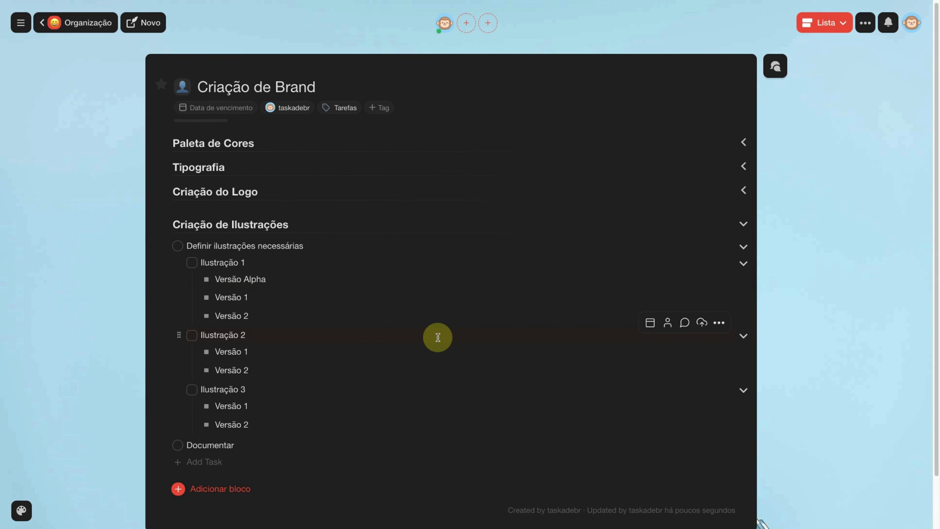
click(418, 281)
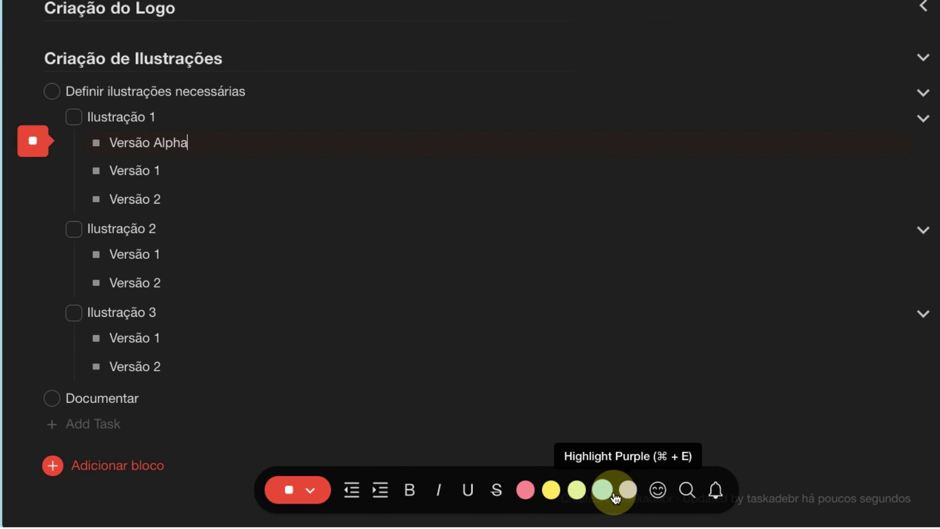
click(551, 492)
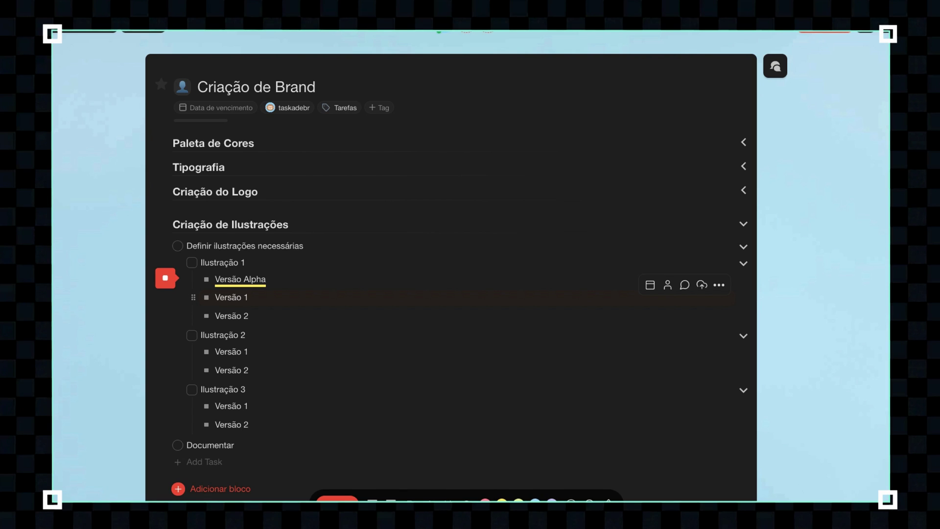